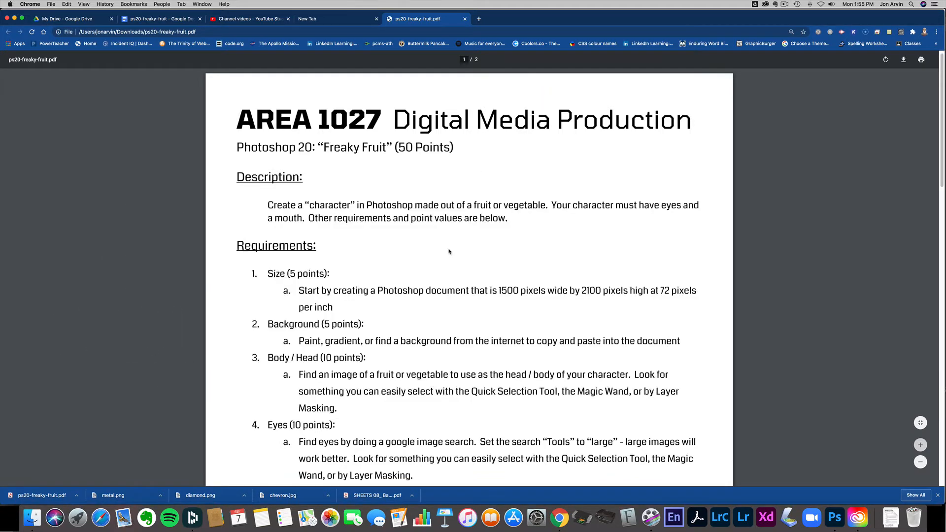
# Review the Freaky Fruit assignment's description and its size, background and body/head requirements.
pyautogui.scroll(-3, 449, 251)
pyautogui.scroll(-2, 449, 252)
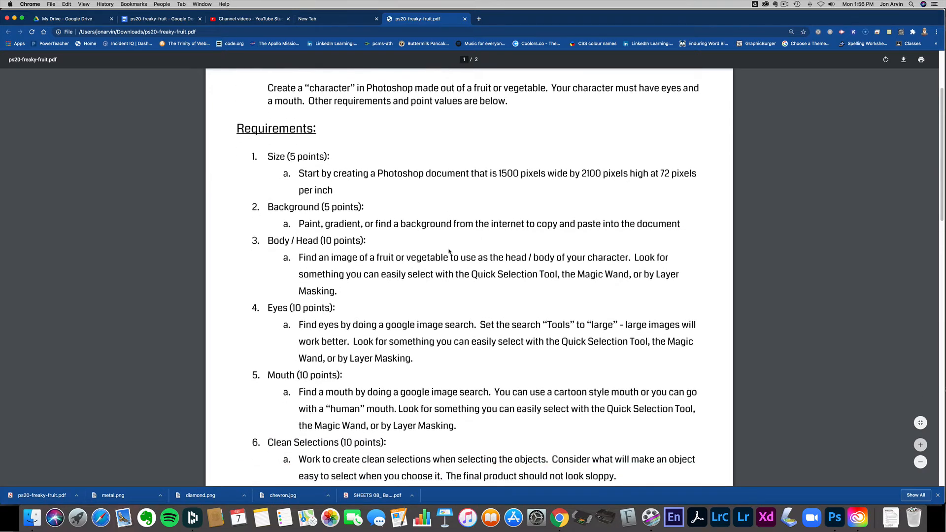
pyautogui.scroll(5, 449, 251)
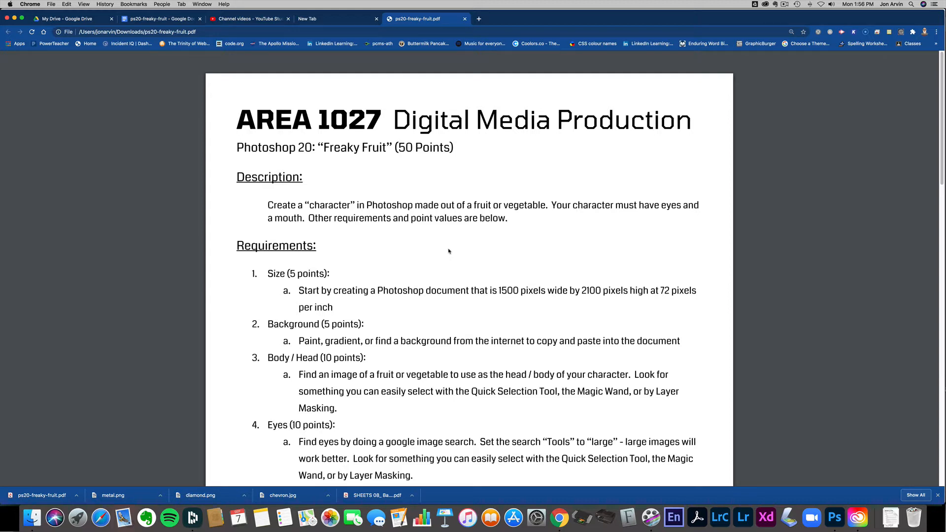
pyautogui.scroll(-3, 448, 251)
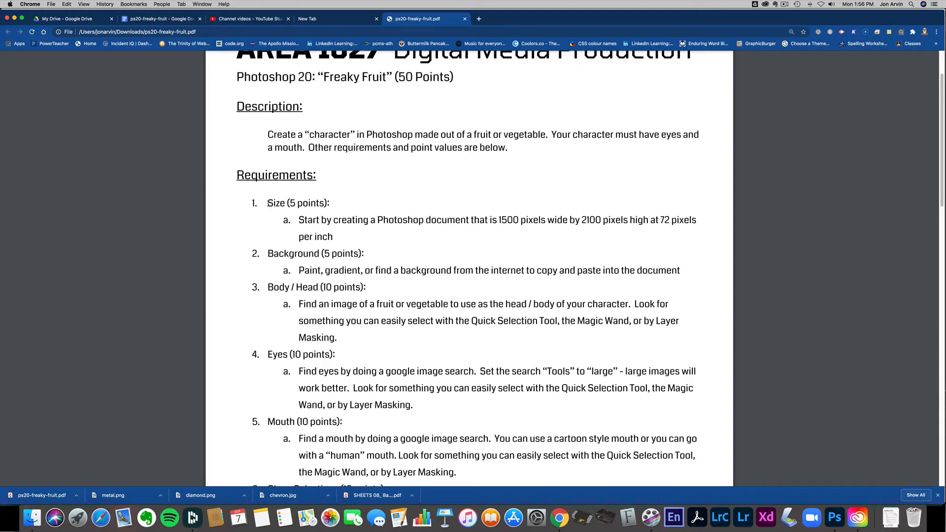
pyautogui.moveTo(267, 204); pyautogui.dragTo(315, 204)
pyautogui.moveTo(498, 220); pyautogui.dragTo(605, 219)
pyautogui.scroll(-3, 423, 245)
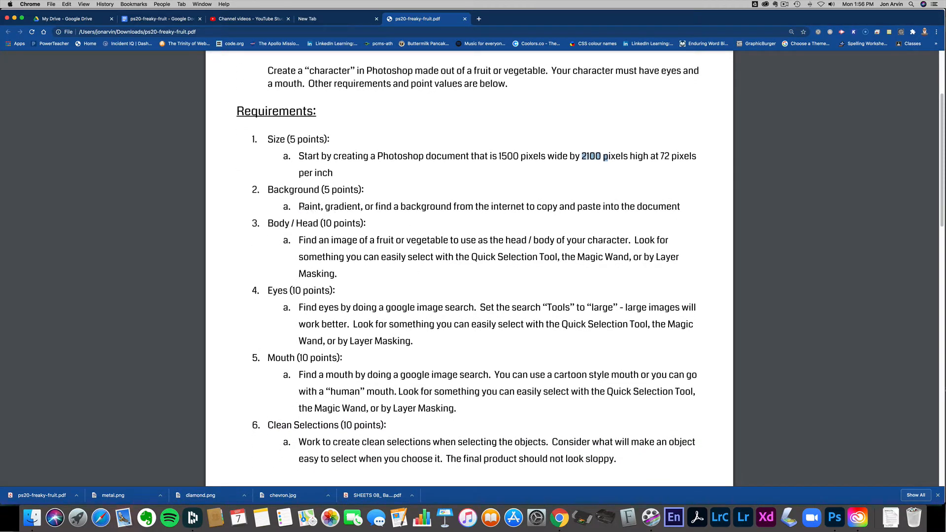
pyautogui.moveTo(299, 207); pyautogui.dragTo(356, 207)
pyautogui.moveTo(267, 224); pyautogui.dragTo(330, 244)
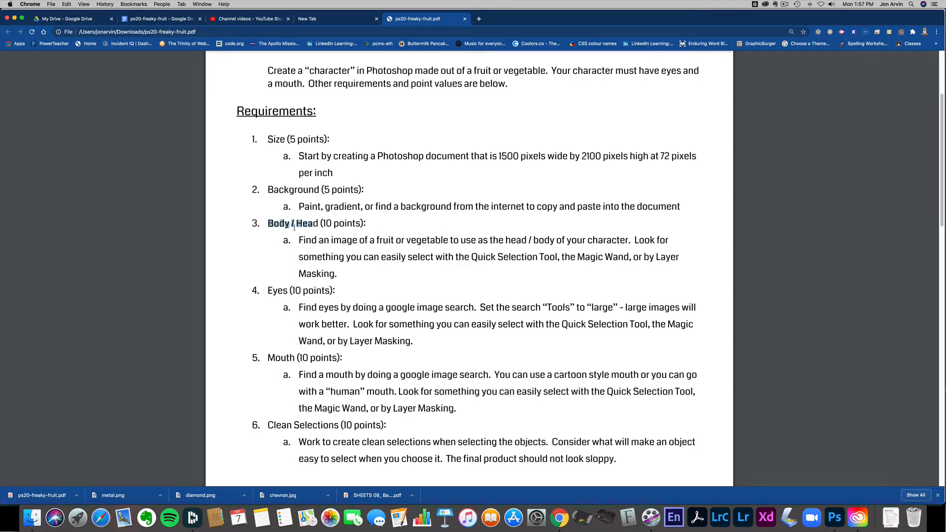
pyautogui.click(321, 237)
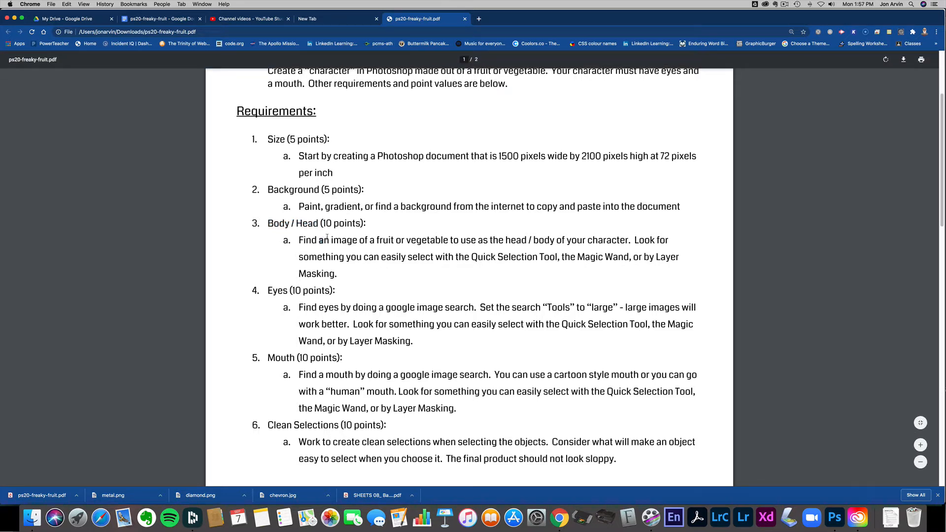
# Review the assignment's eyes, mouth and clean selections requirements.
pyautogui.scroll(-2, 319, 304)
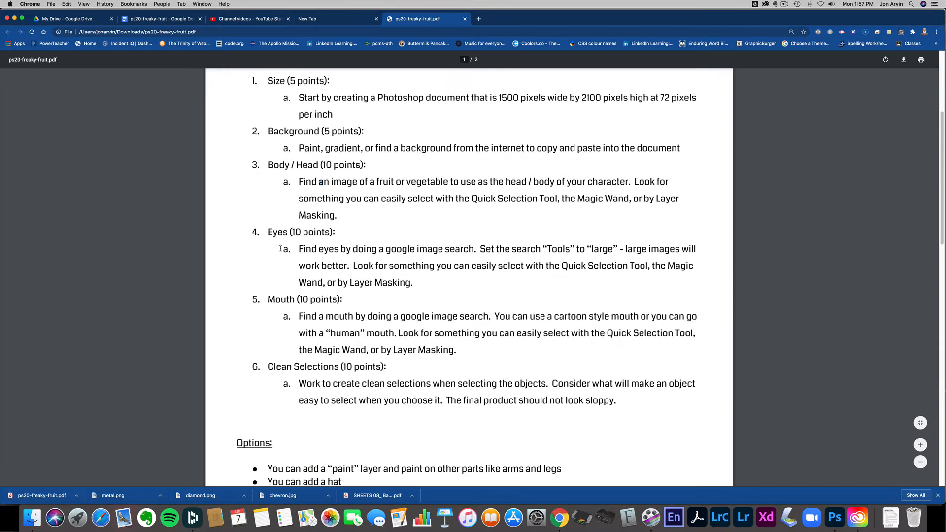
pyautogui.moveTo(267, 232); pyautogui.dragTo(301, 233)
pyautogui.moveTo(268, 299); pyautogui.dragTo(315, 300)
pyautogui.moveTo(278, 369); pyautogui.dragTo(338, 373)
# Read the assignment's options for a paint layer, hat, shoes, glasses and hands or gloves.
pyautogui.scroll(-5, 454, 384)
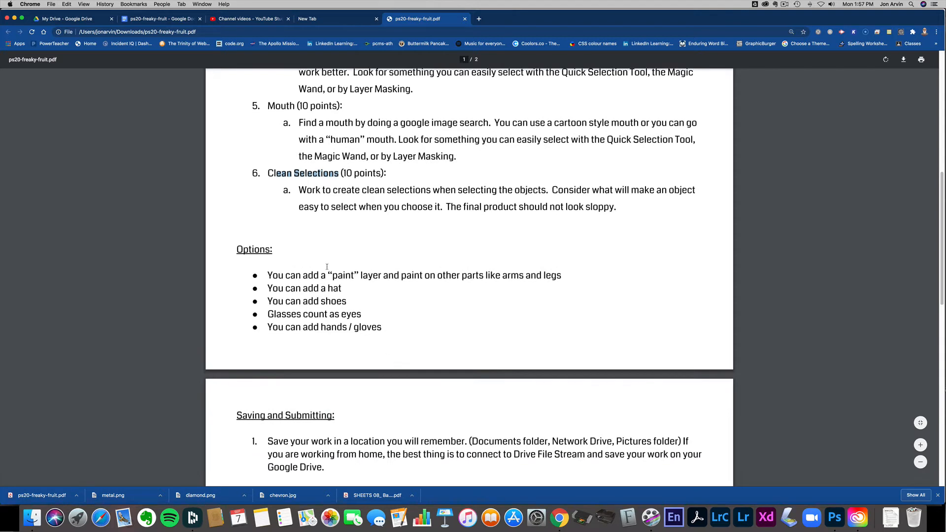
pyautogui.moveTo(303, 276); pyautogui.dragTo(380, 276)
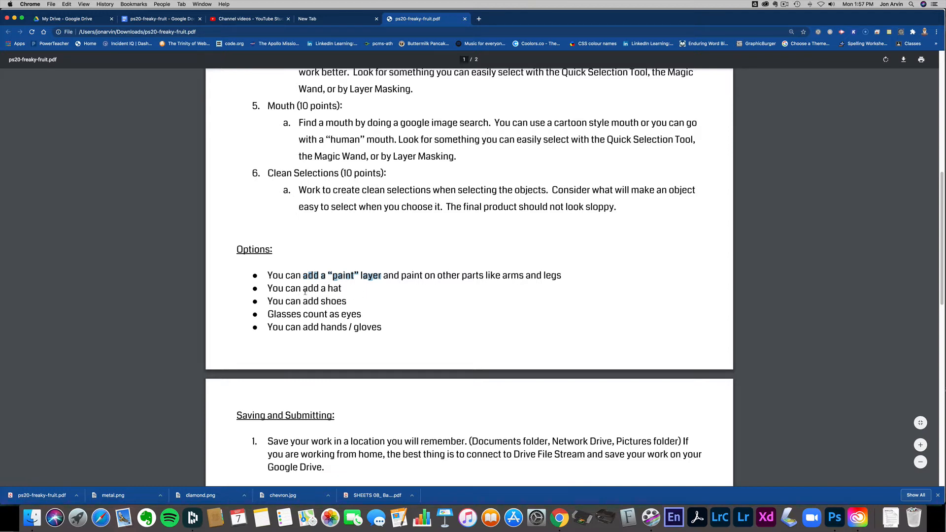
pyautogui.moveTo(302, 289); pyautogui.dragTo(339, 289)
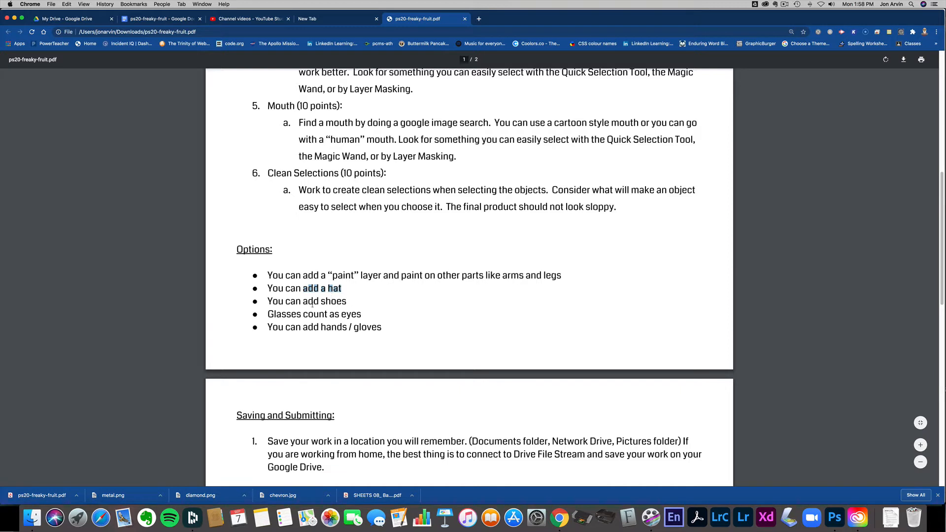
pyautogui.moveTo(307, 302); pyautogui.dragTo(347, 302)
pyautogui.moveTo(276, 313); pyautogui.dragTo(327, 315)
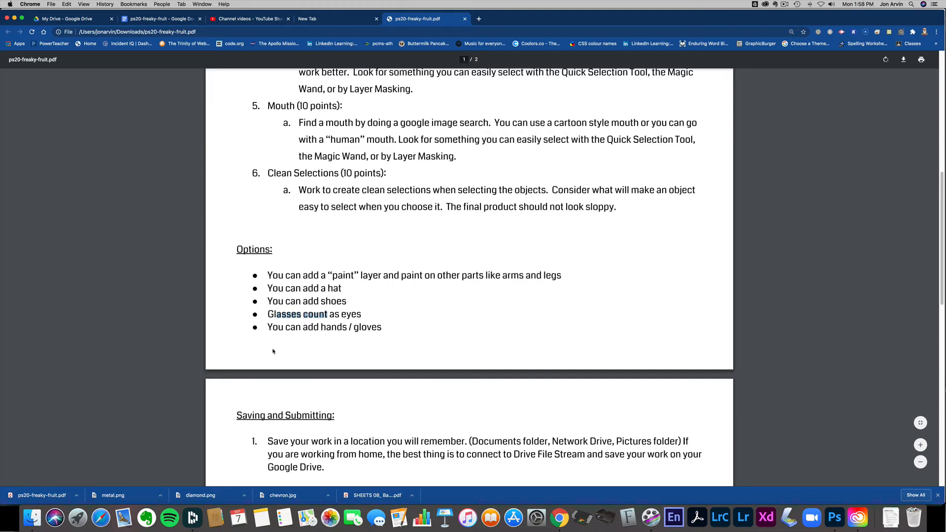
pyautogui.moveTo(274, 332); pyautogui.dragTo(332, 336)
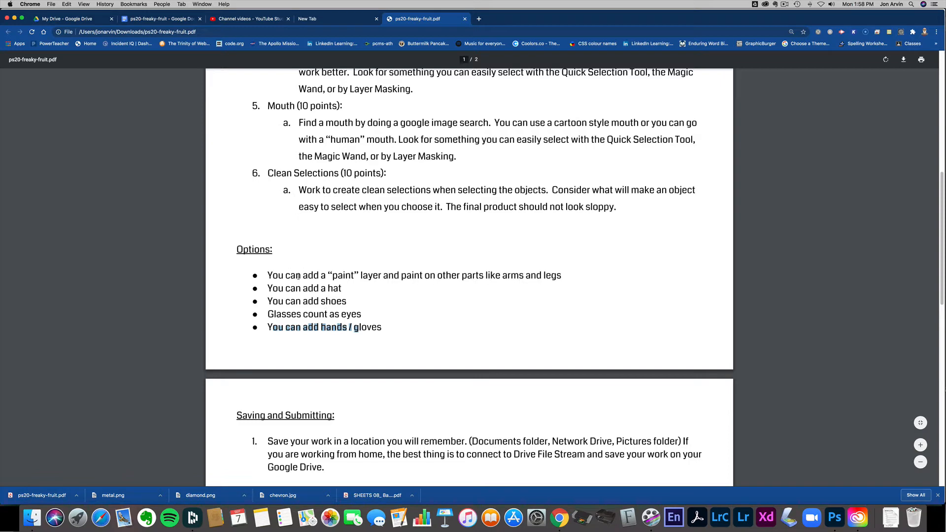
# Read the Saving and Submitting instructions on save location, filename and Google Classroom submission.
pyautogui.scroll(-5, 334, 295)
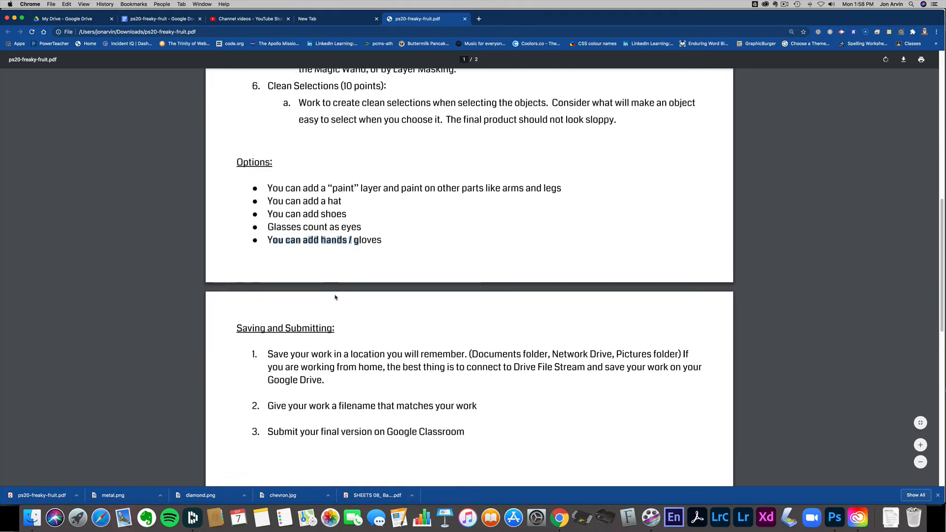
pyautogui.scroll(-2, 334, 295)
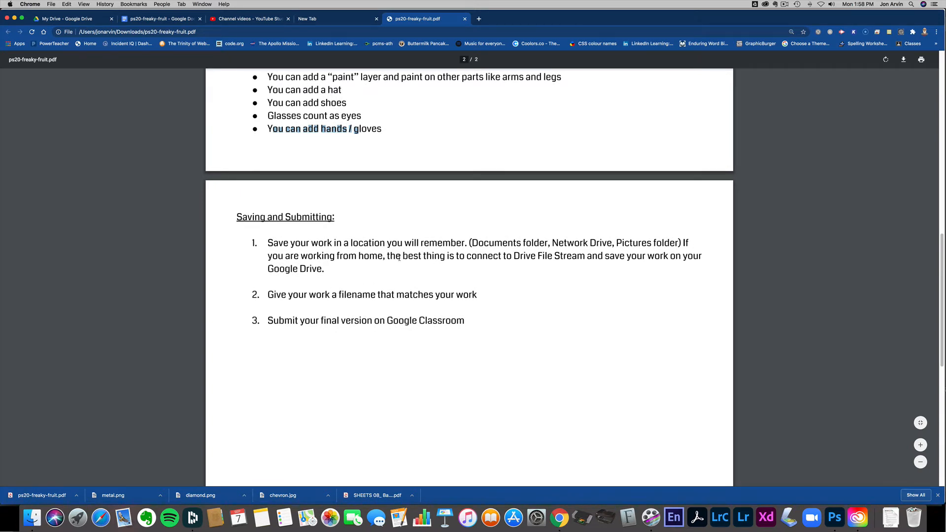
pyautogui.moveTo(399, 257); pyautogui.dragTo(569, 258)
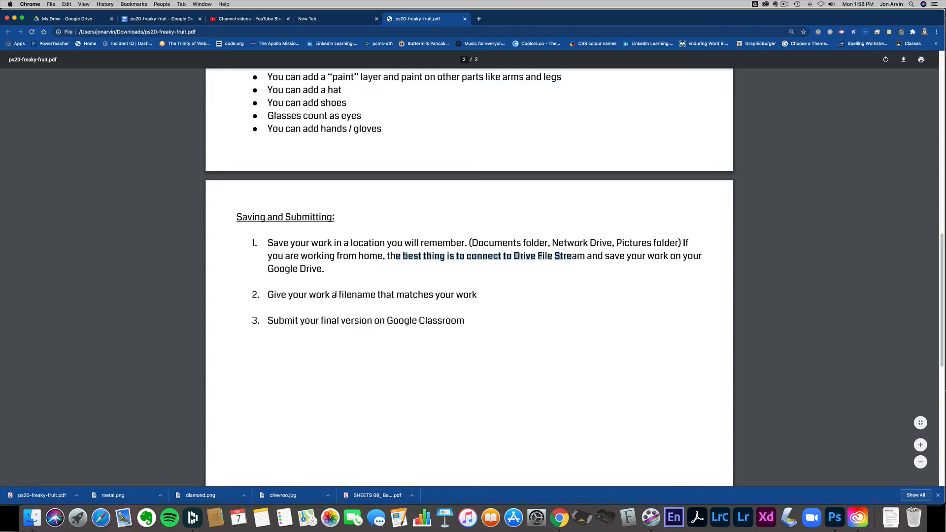
pyautogui.moveTo(391, 295)
pyautogui.mouseDown()
pyautogui.moveTo(335, 296)
pyautogui.moveTo(387, 297)
pyautogui.mouseUp()
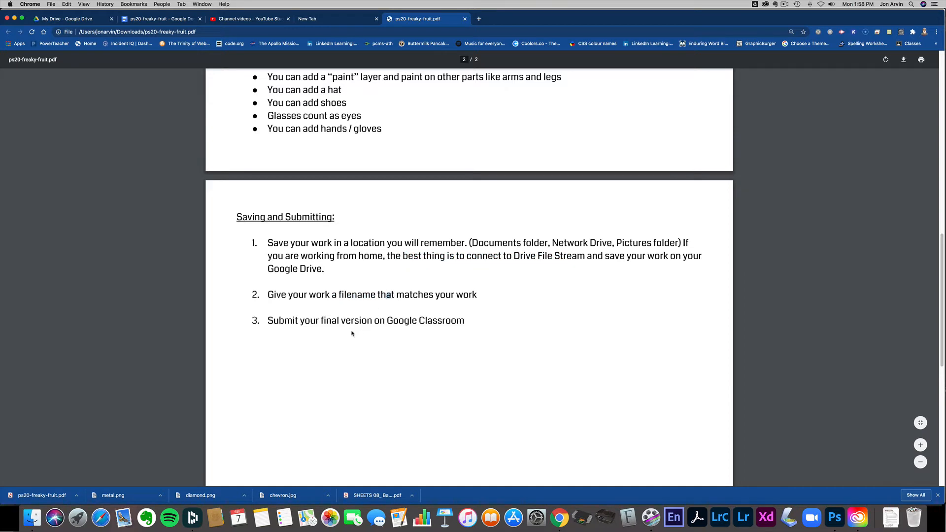
pyautogui.moveTo(332, 324); pyautogui.dragTo(336, 326)
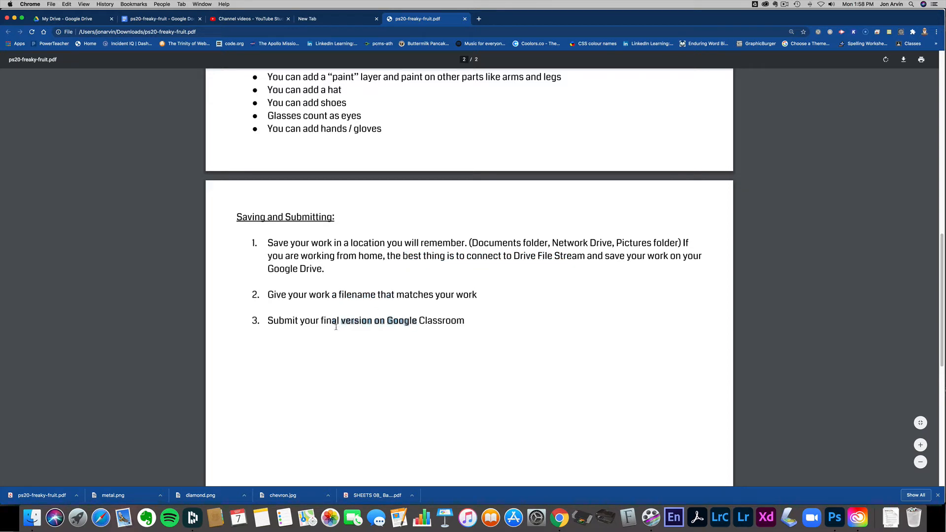
# Switch to Photoshop and toggle Layers 4, 5 and 6 of potato.psd off and on to inspect the eye, mouth and limbs.
pyautogui.click(834, 517)
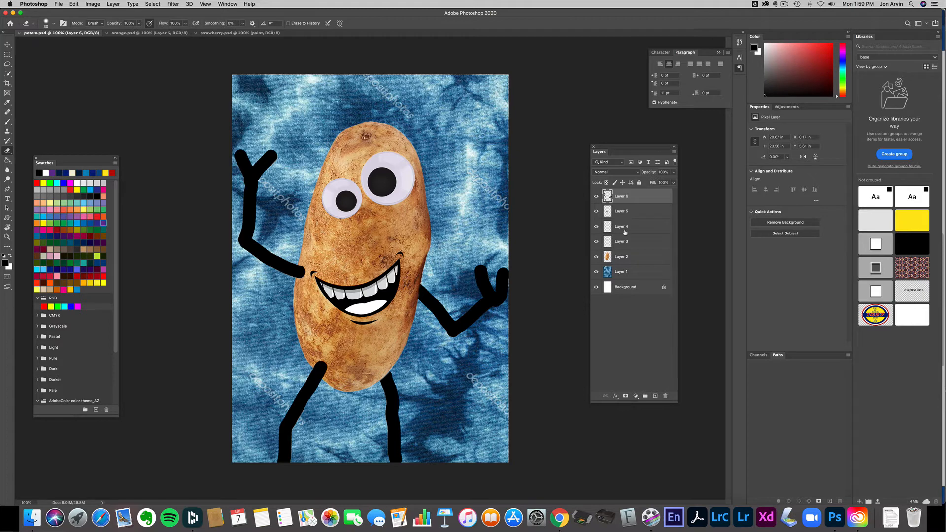
pyautogui.click(597, 227)
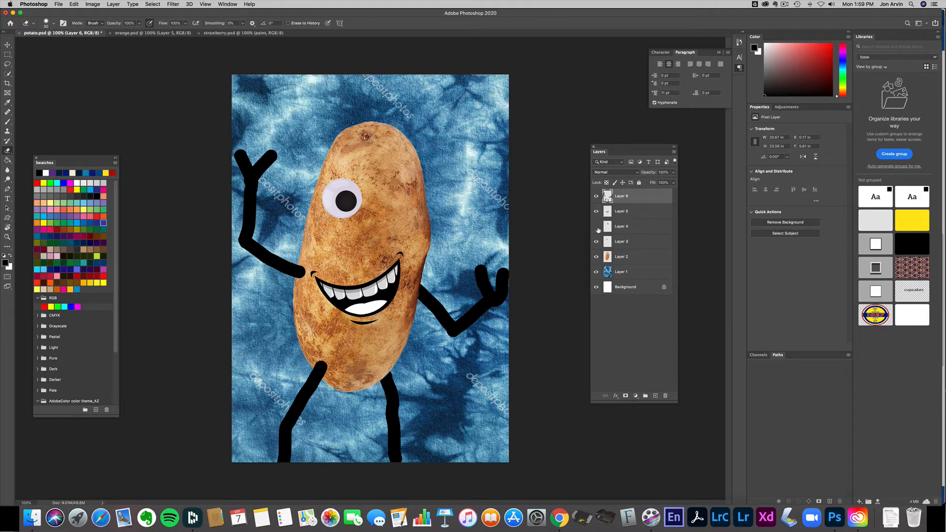
pyautogui.click(597, 227)
pyautogui.click(597, 213)
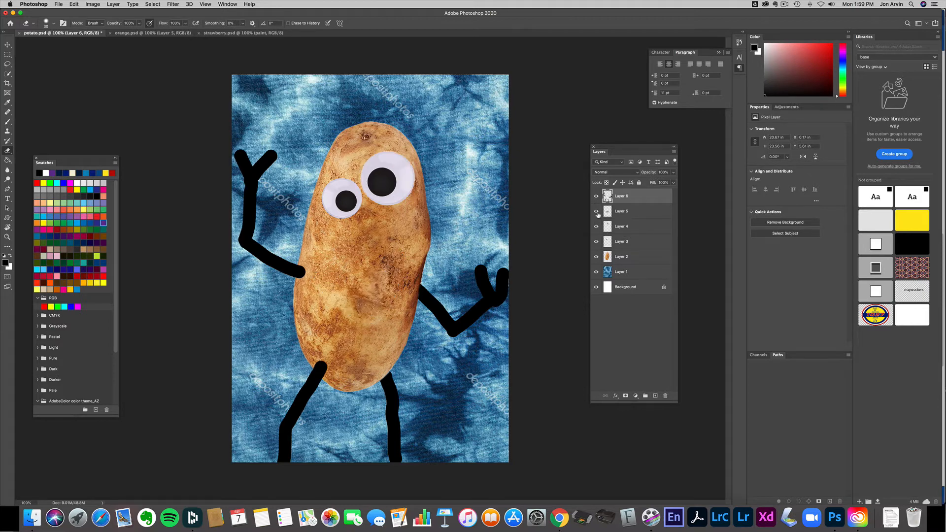
pyautogui.click(597, 212)
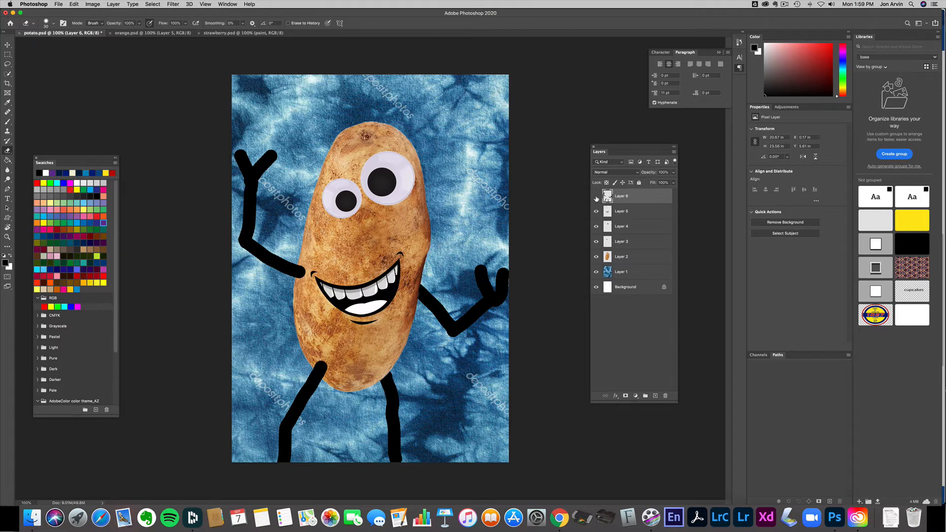
pyautogui.click(596, 197)
pyautogui.click(596, 197)
# In orange.psd, hide Layers 2 to 6 and show them again one by one to examine how the character is built.
pyautogui.click(154, 34)
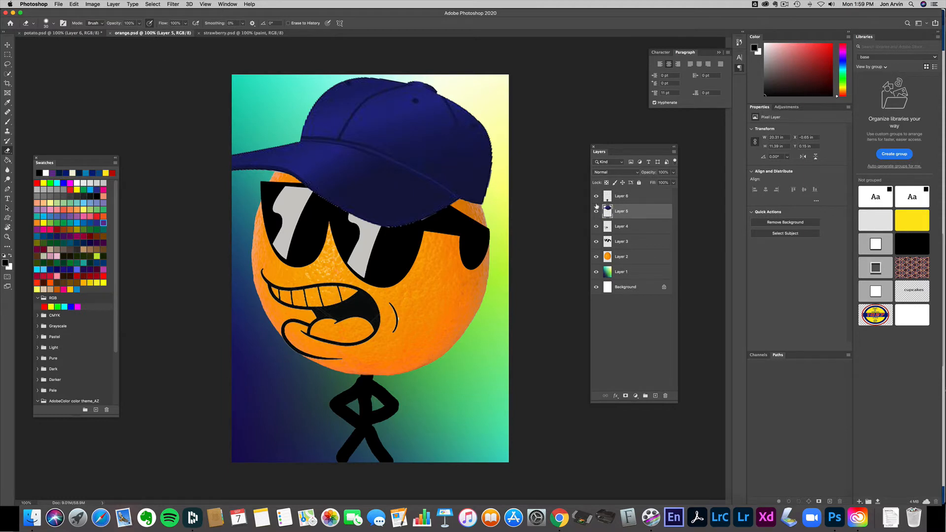
pyautogui.moveTo(597, 196); pyautogui.dragTo(595, 259)
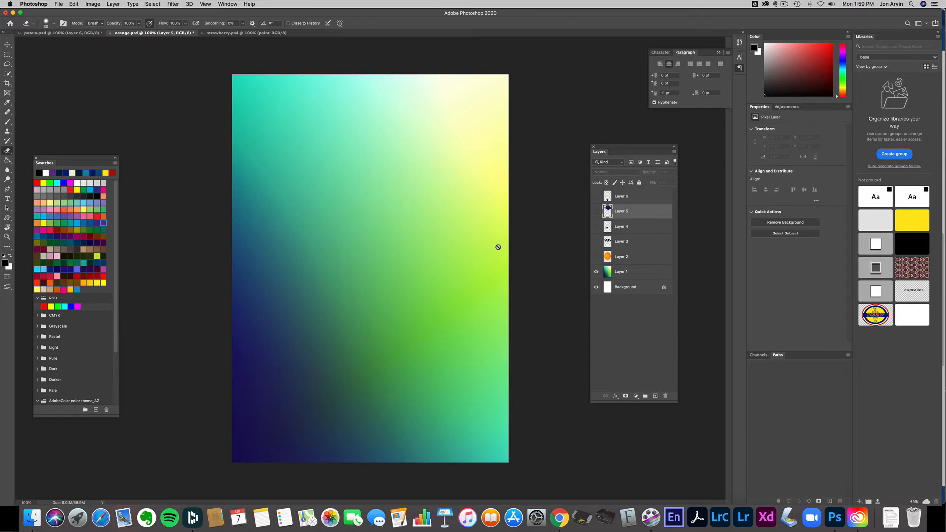
pyautogui.click(596, 257)
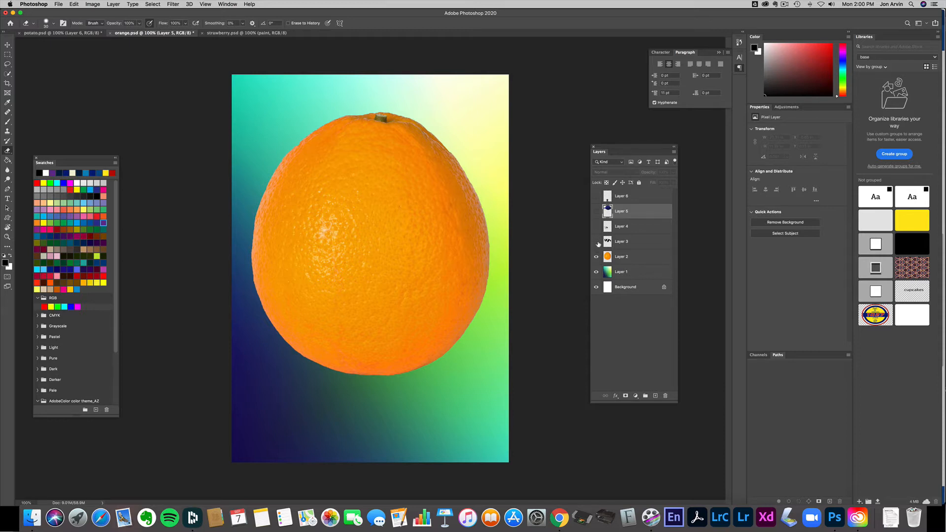
pyautogui.click(596, 241)
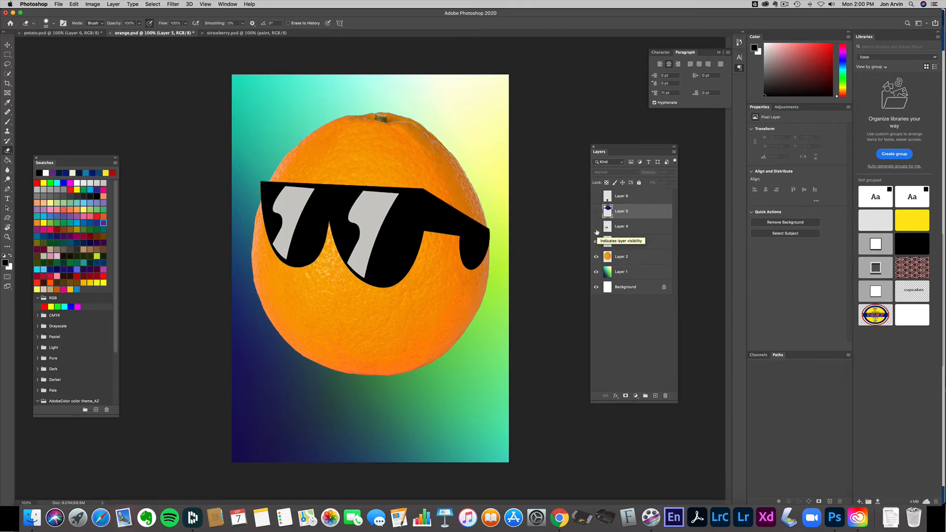
pyautogui.moveTo(596, 241); pyautogui.dragTo(596, 232)
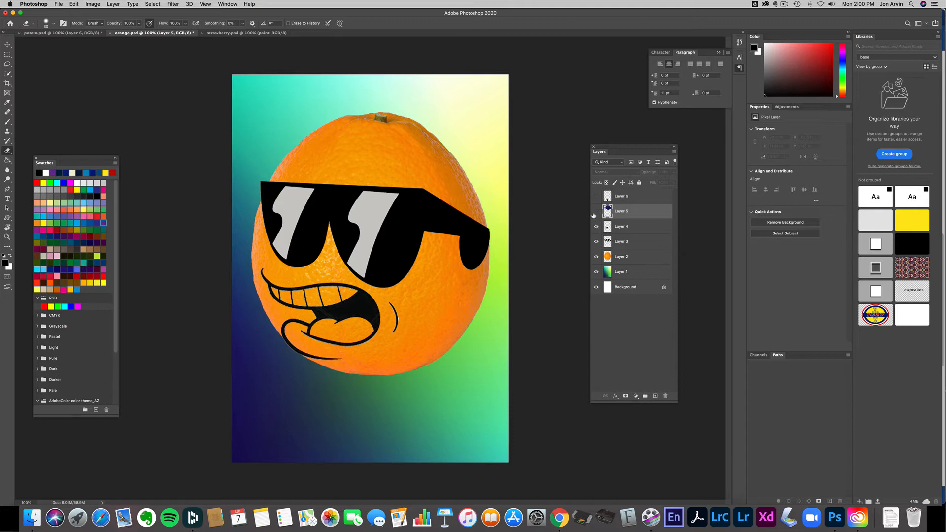
pyautogui.click(596, 212)
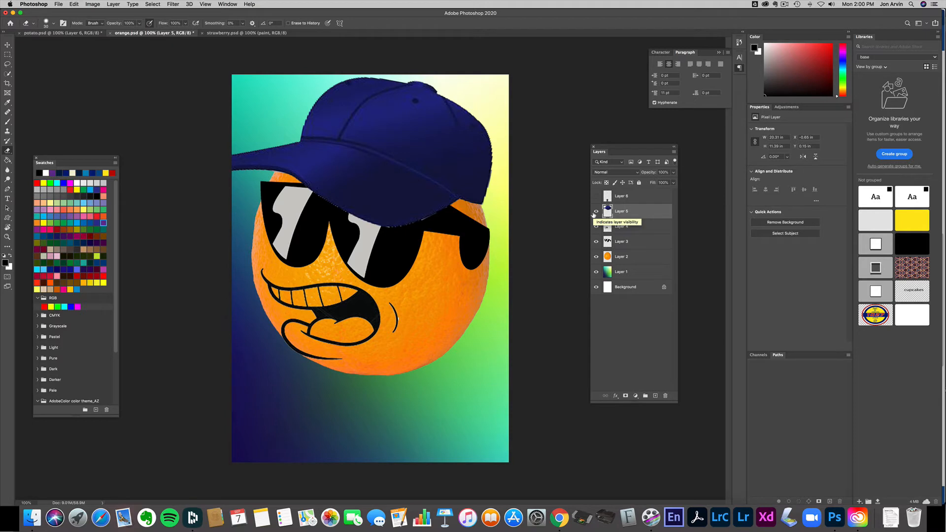
pyautogui.click(595, 212)
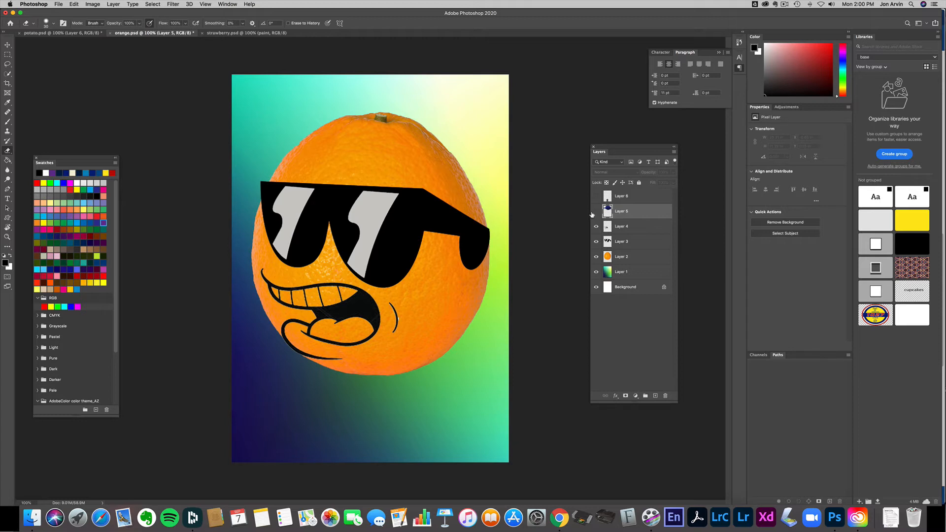
pyautogui.click(595, 212)
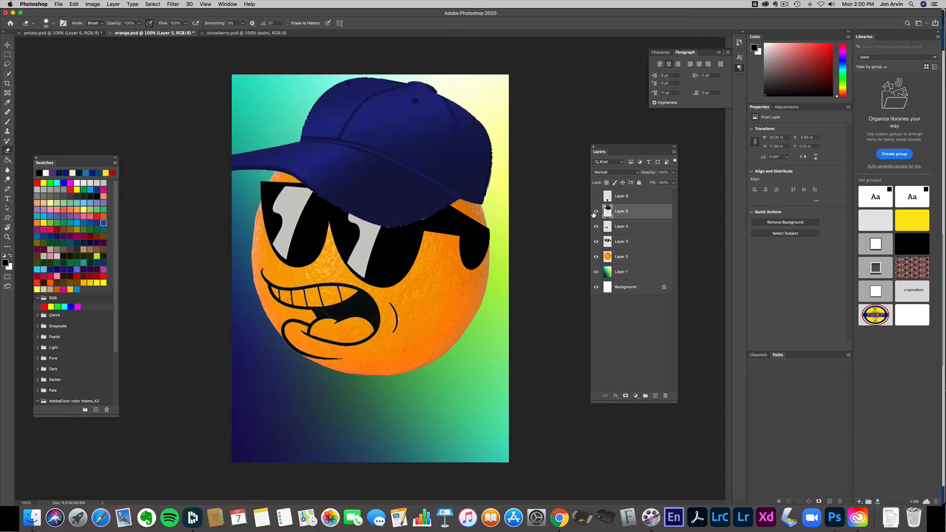
pyautogui.click(596, 196)
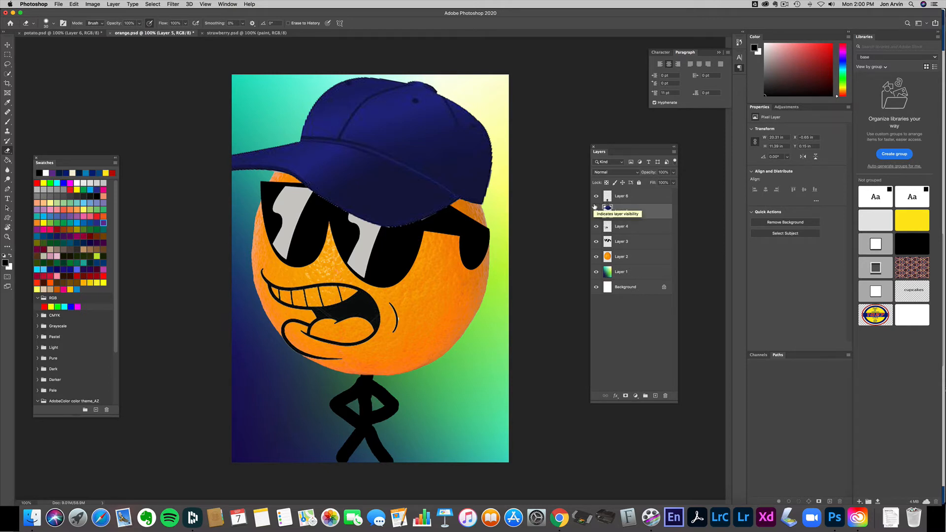
# In strawberry.psd, hide every layer above the Background and show only the berry layer again.
pyautogui.click(231, 33)
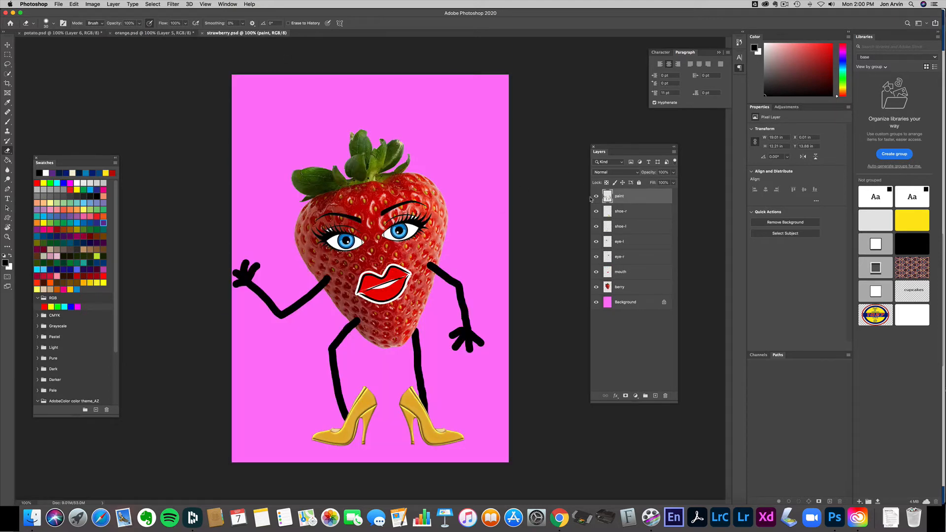
pyautogui.moveTo(596, 196); pyautogui.dragTo(595, 289)
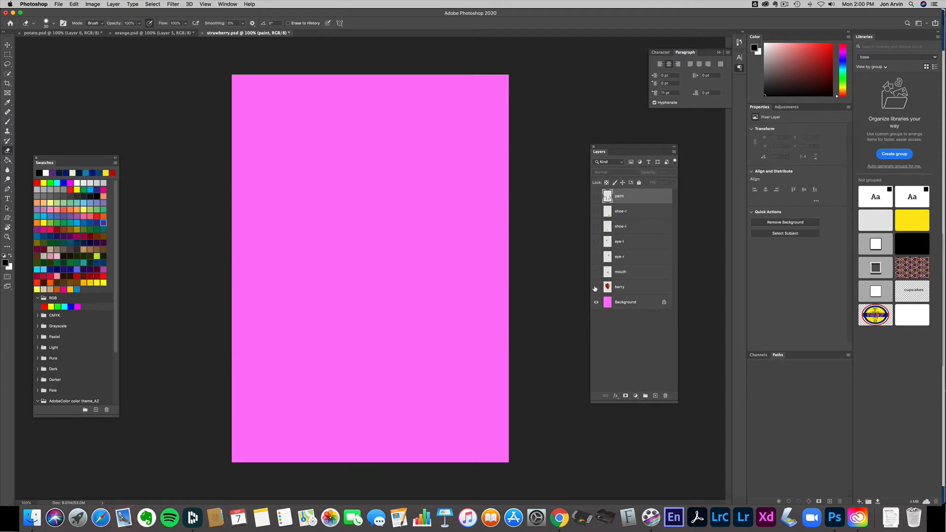
pyautogui.click(610, 289)
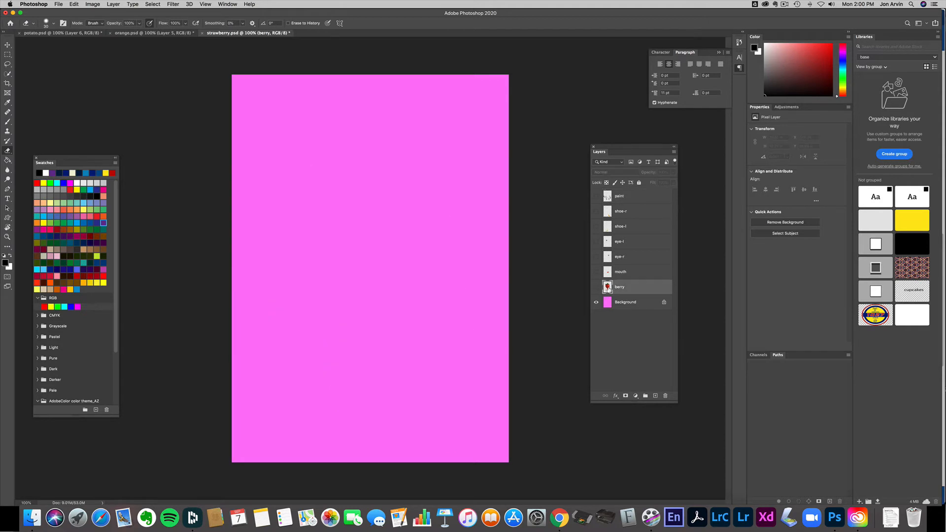
pyautogui.click(596, 288)
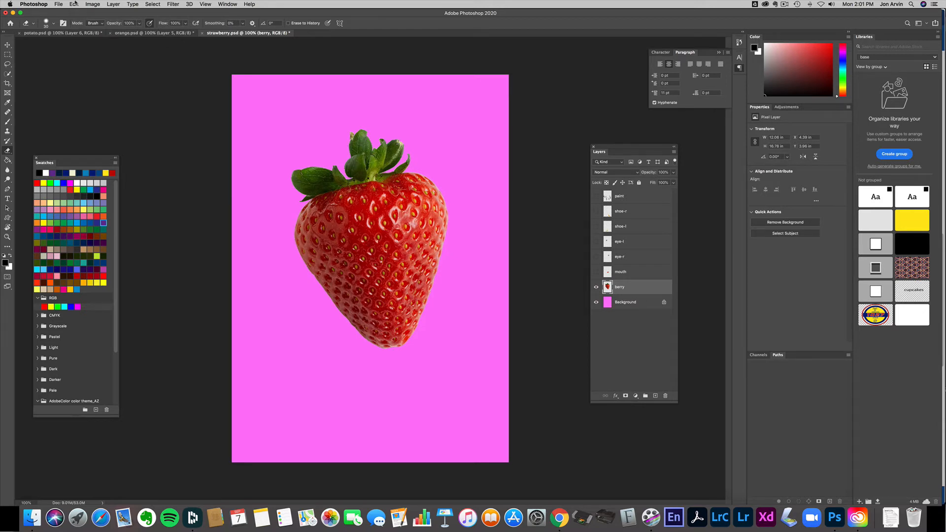
# Open the source image strawberry.png from the My Drive folder.
pyautogui.click(58, 4)
pyautogui.click(67, 20)
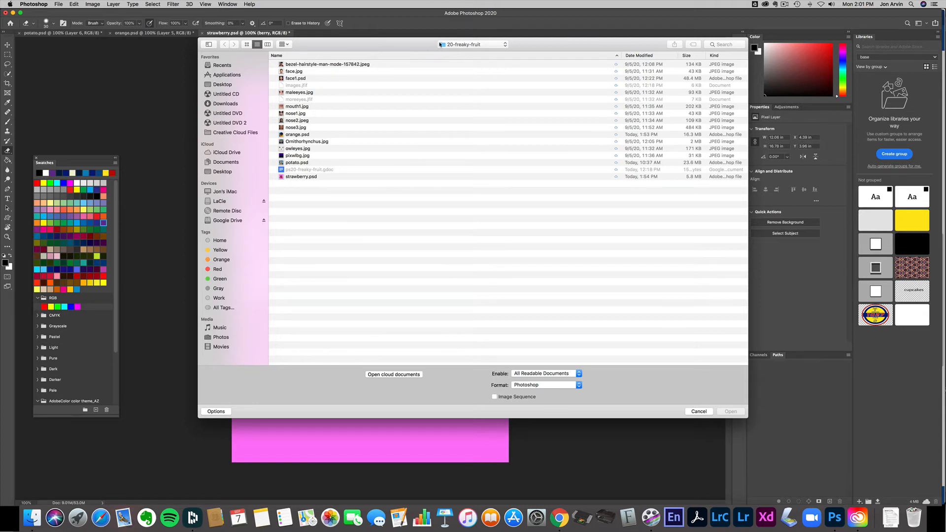
pyautogui.click(465, 45)
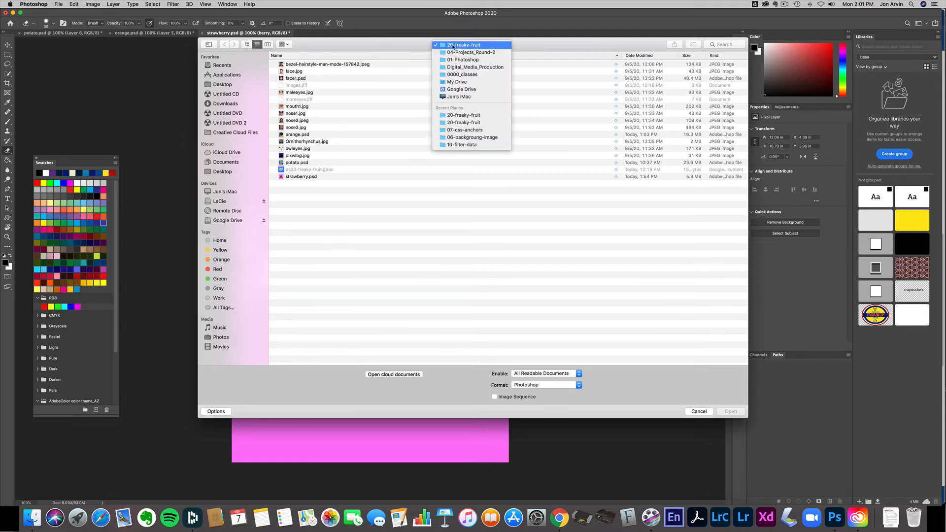
pyautogui.click(459, 81)
pyautogui.scroll(-10, 348, 237)
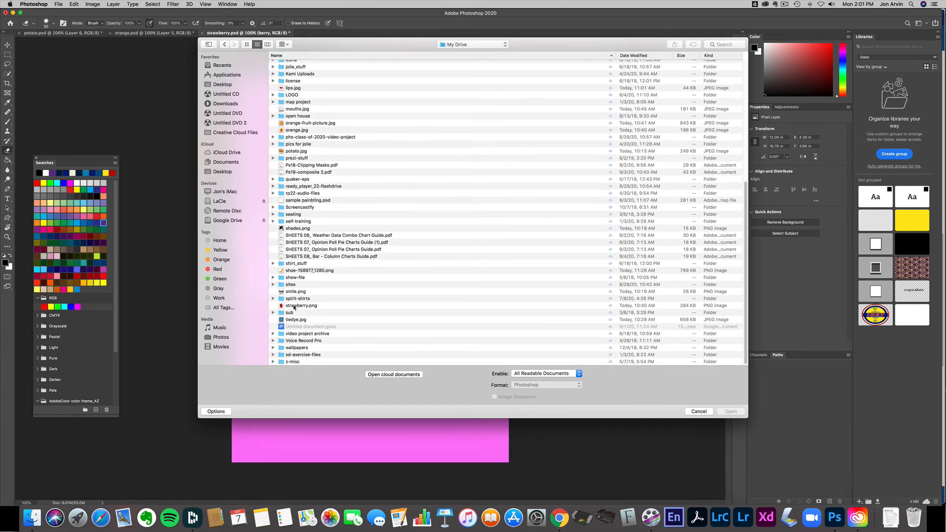
pyautogui.doubleClick(294, 305)
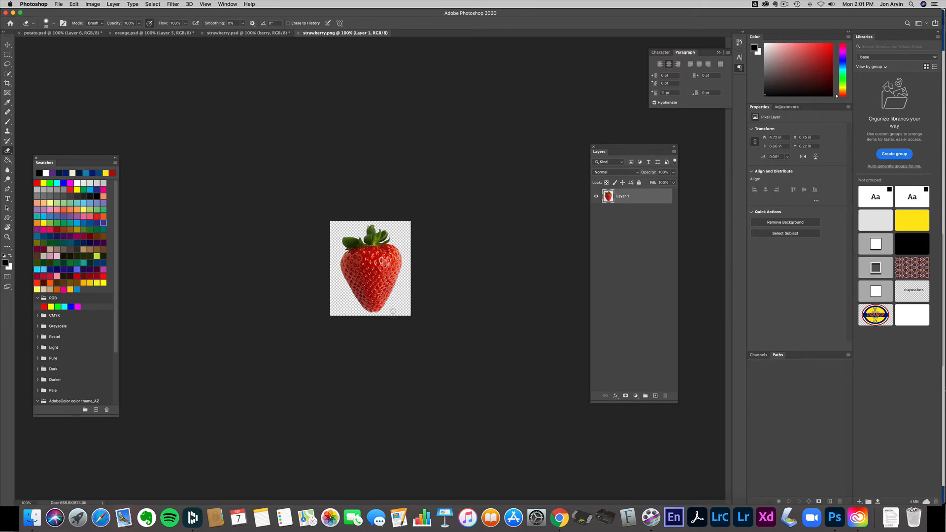
# In strawberry.psd, show the mouth, eye-r, eye-l, shoe-l, shoe-r and paint layers again one by one.
pyautogui.click(233, 33)
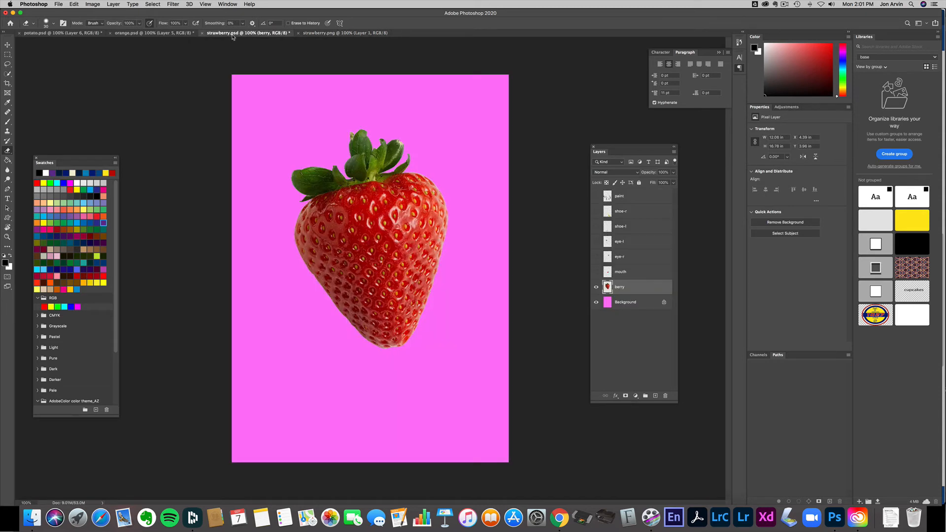
pyautogui.click(596, 272)
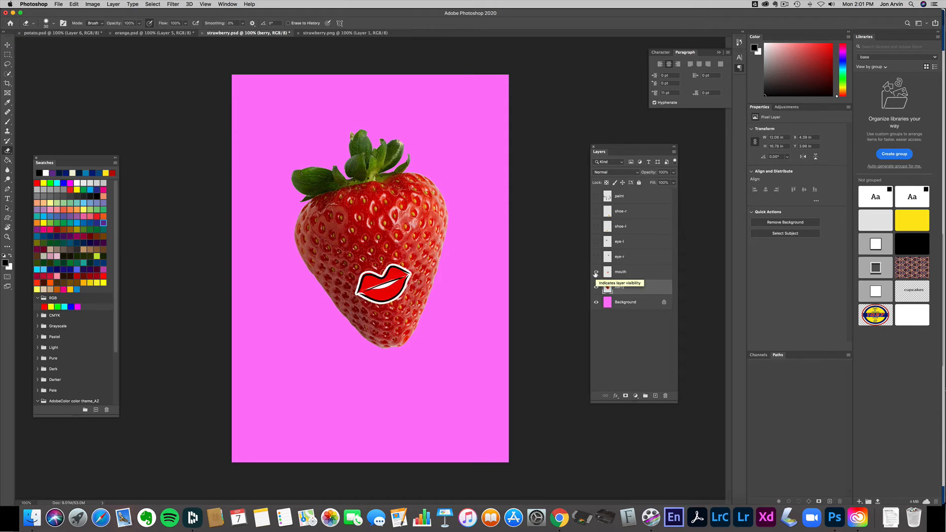
pyautogui.click(596, 257)
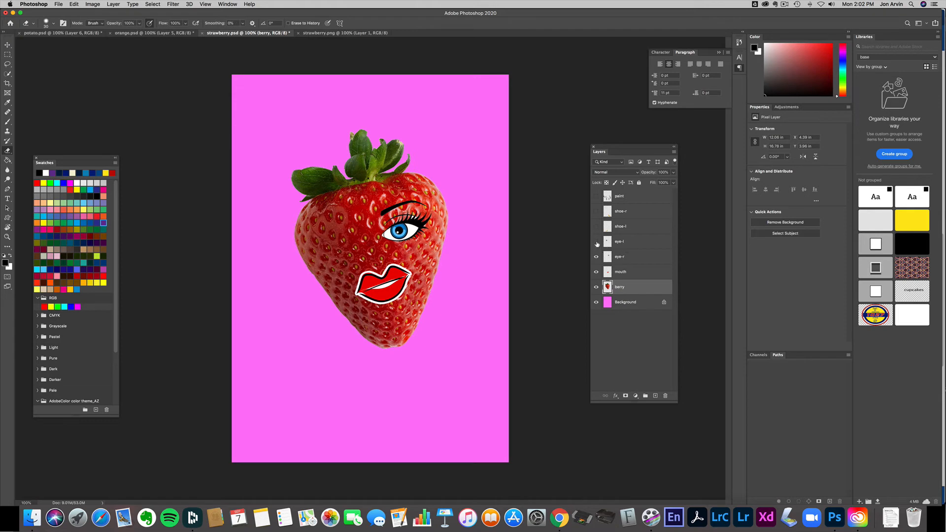
pyautogui.click(596, 241)
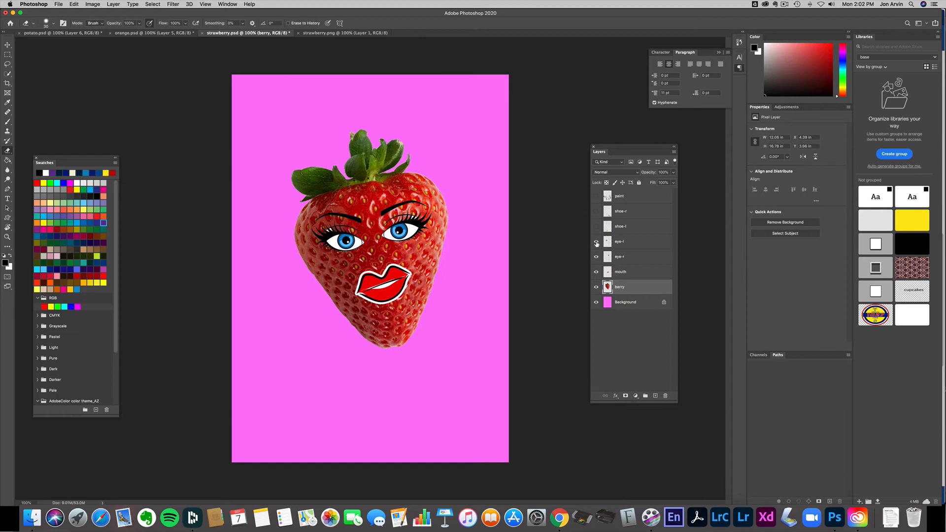
pyautogui.click(596, 226)
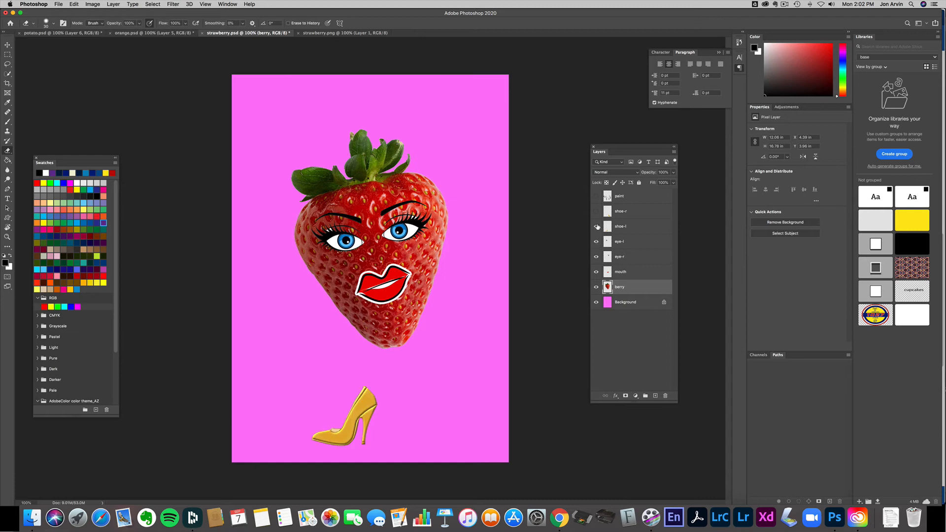
pyautogui.click(596, 211)
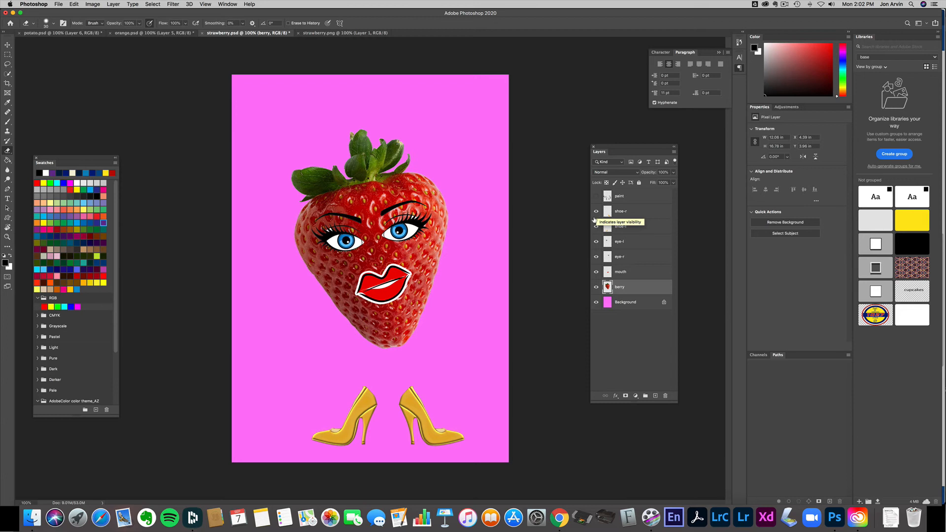
pyautogui.click(595, 196)
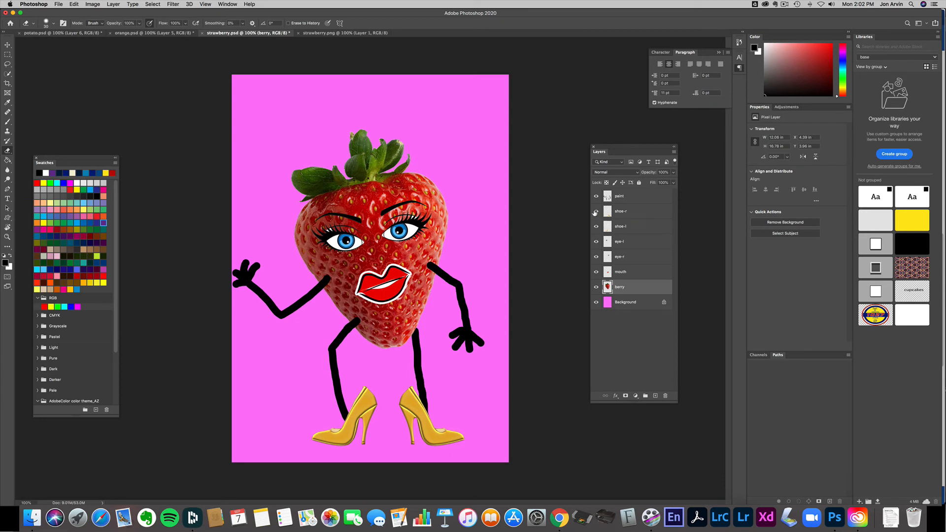
# Compare the complete characters in potato.psd, orange.psd and strawberry.psd, selecting the paint layer in strawberry.psd.
pyautogui.click(79, 33)
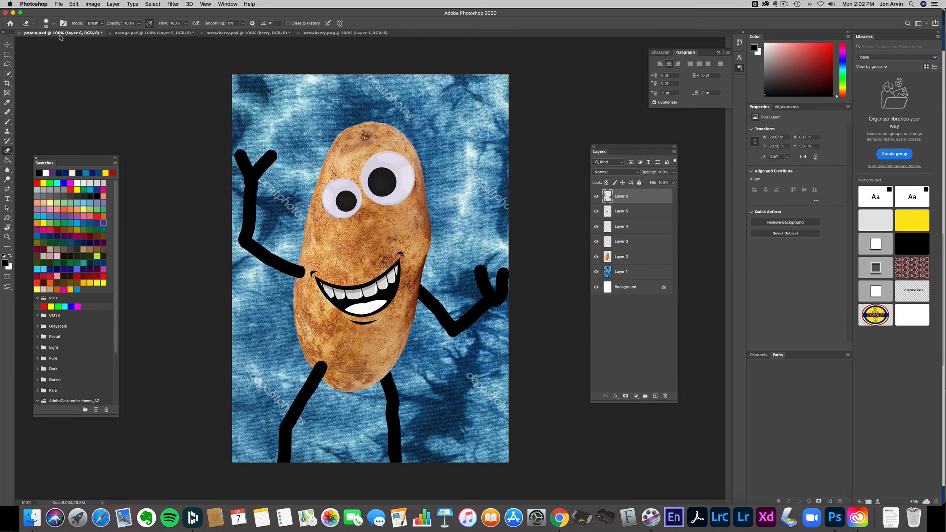
pyautogui.click(142, 34)
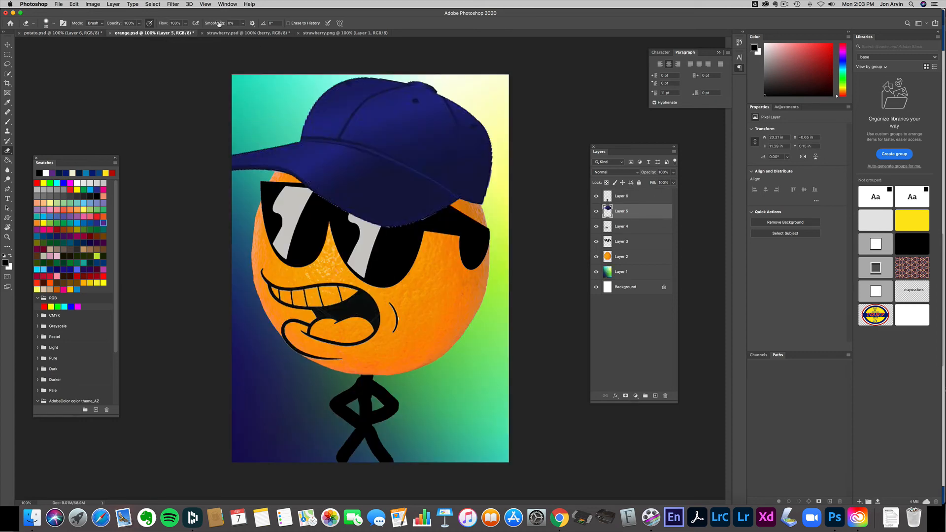
pyautogui.click(228, 34)
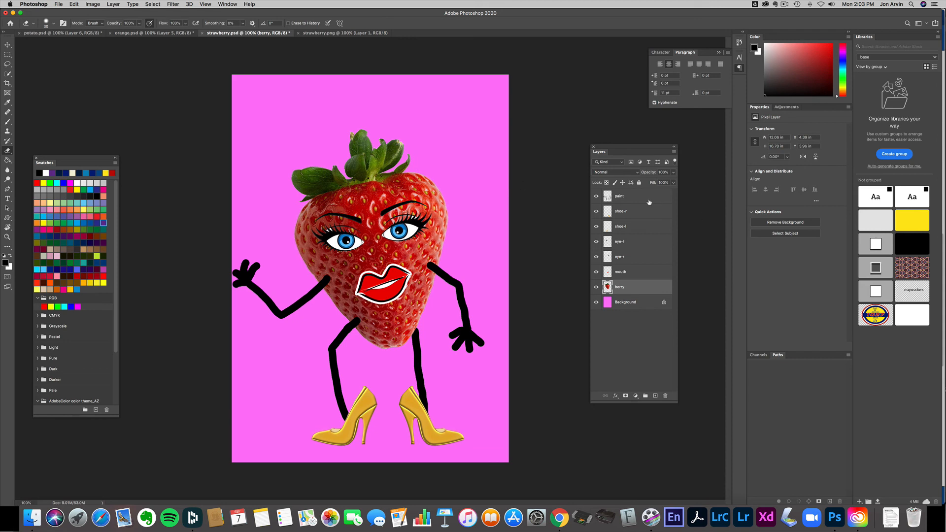
pyautogui.click(608, 197)
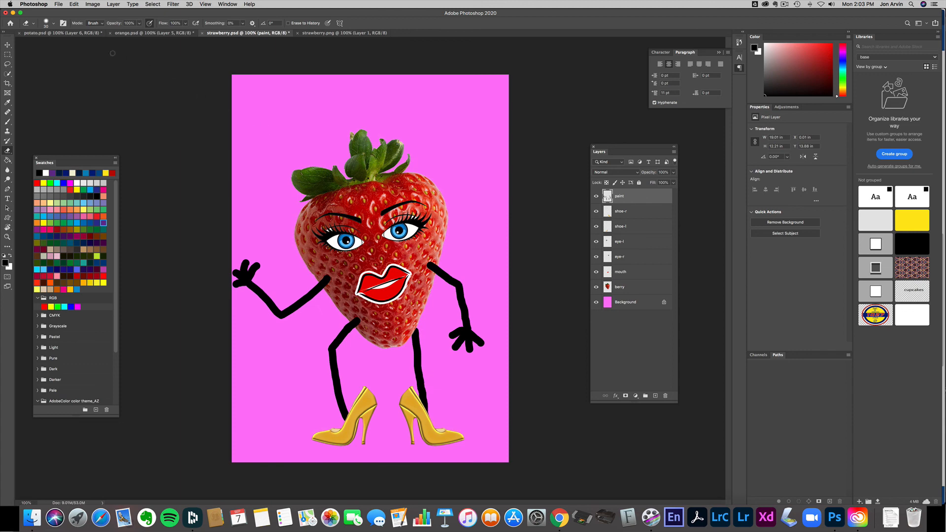
pyautogui.click(77, 33)
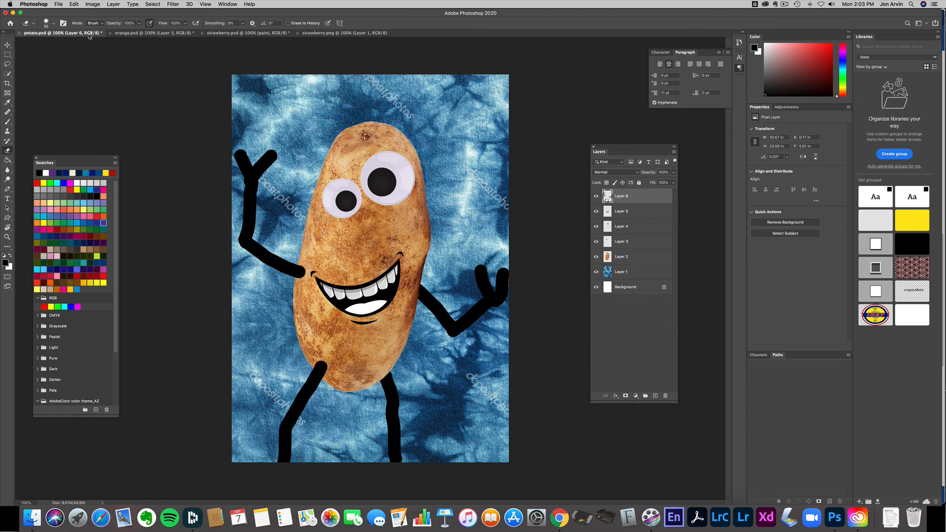
pyautogui.click(141, 35)
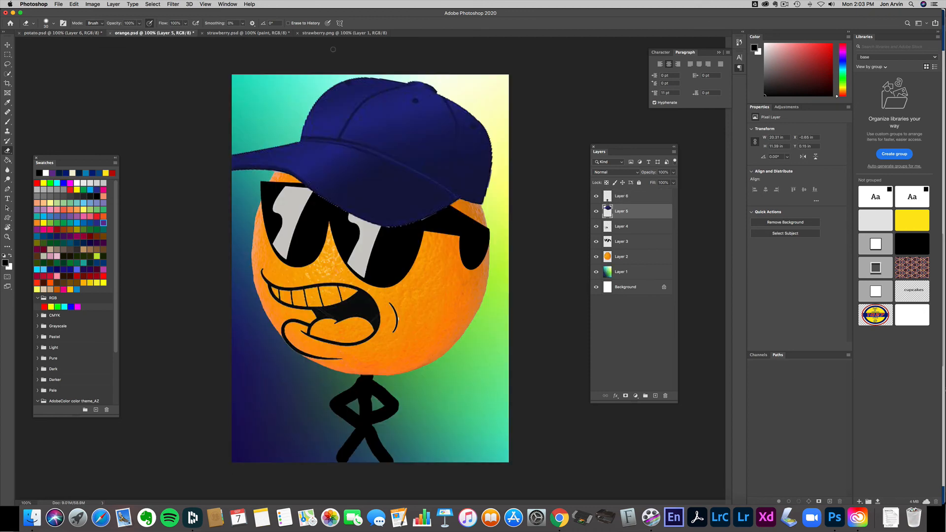
pyautogui.click(243, 34)
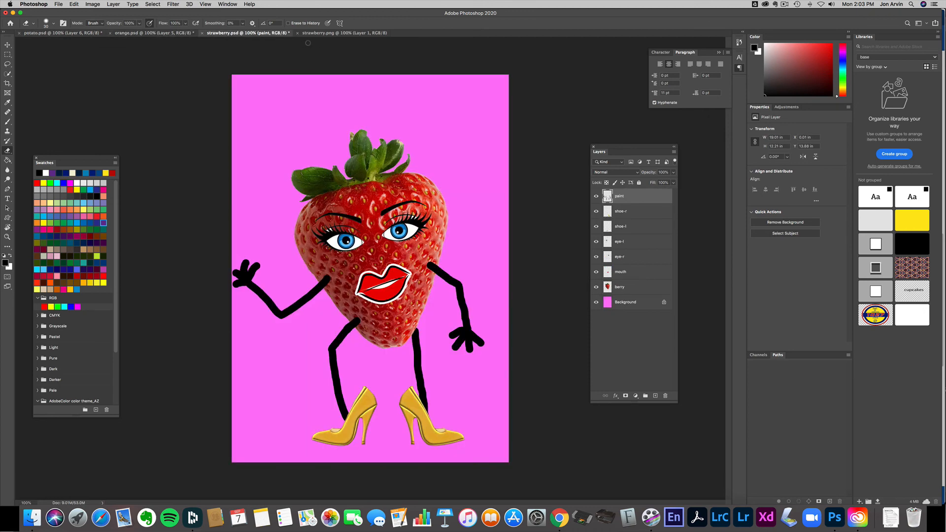
# Switch to Chrome and review the Requirements, Options and Saving and Submitting sections of ps20-freaky-fruit.pdf.
pyautogui.click(560, 524)
pyautogui.scroll(8, 507, 331)
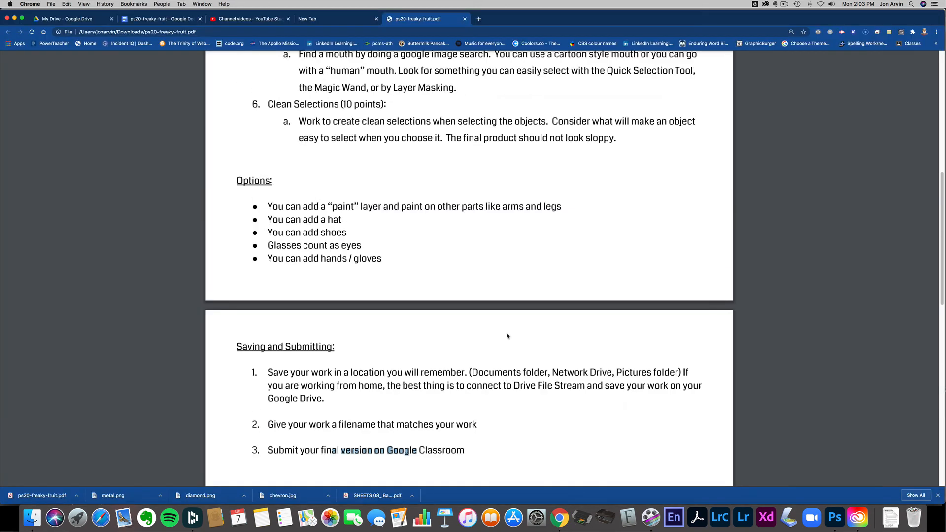
pyautogui.scroll(5, 507, 335)
pyautogui.scroll(-6, 507, 335)
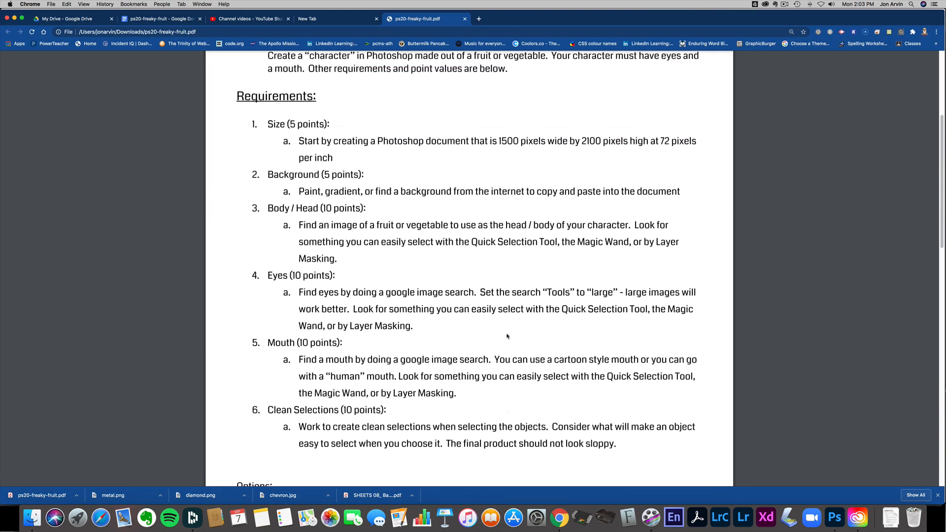
pyautogui.scroll(-5, 507, 336)
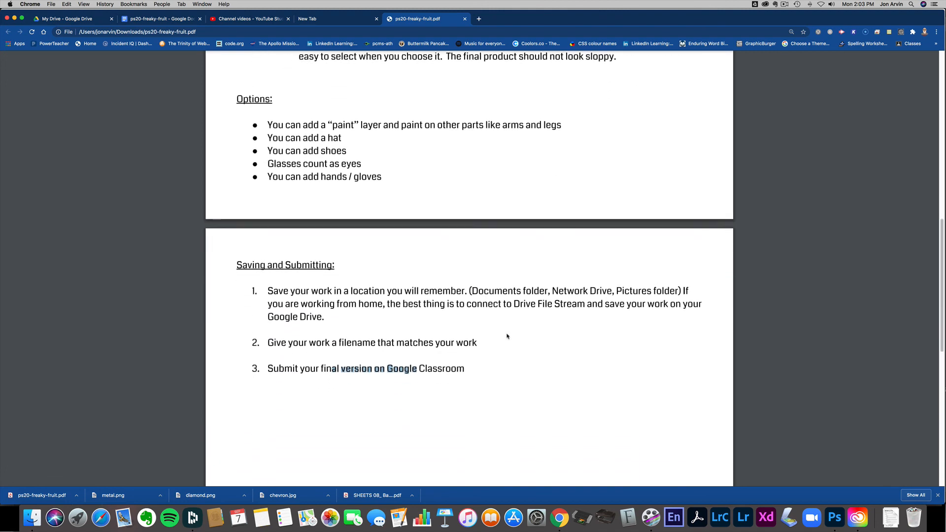
pyautogui.scroll(10, 506, 335)
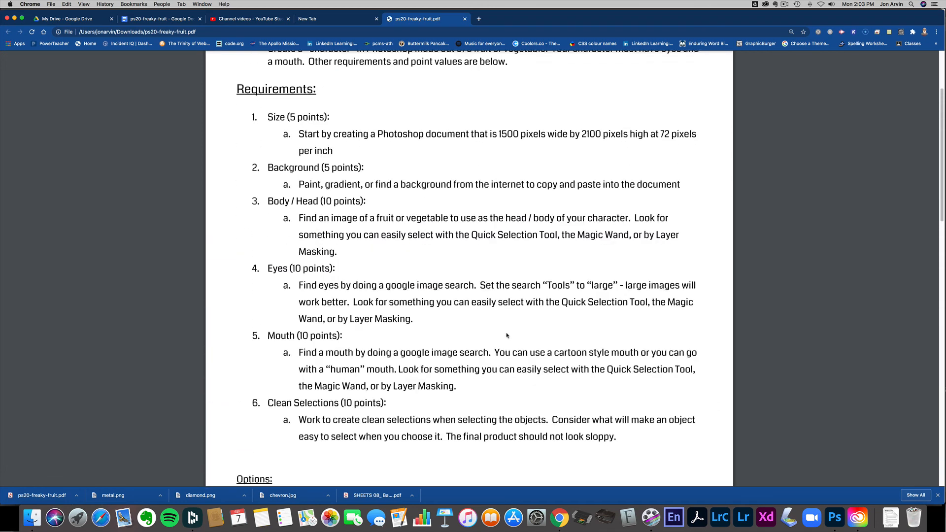
pyautogui.scroll(-5, 506, 334)
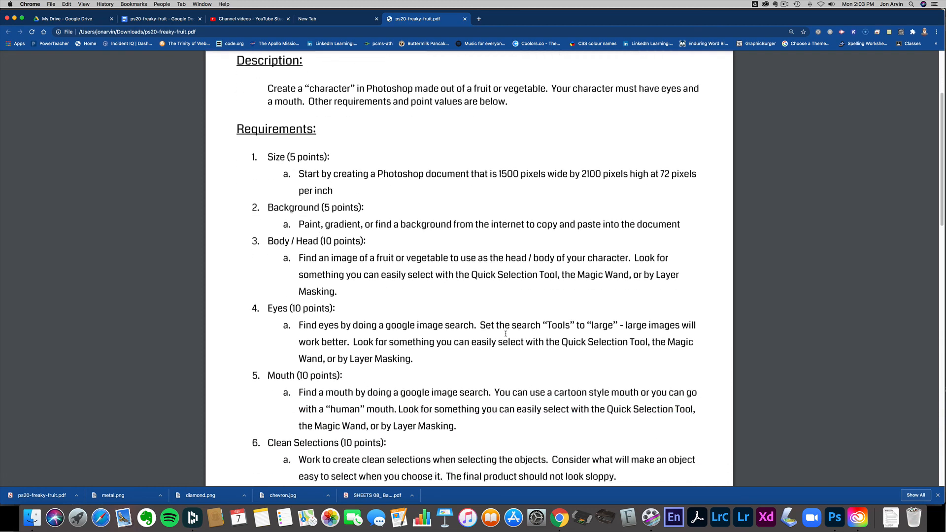
pyautogui.scroll(-7, 506, 336)
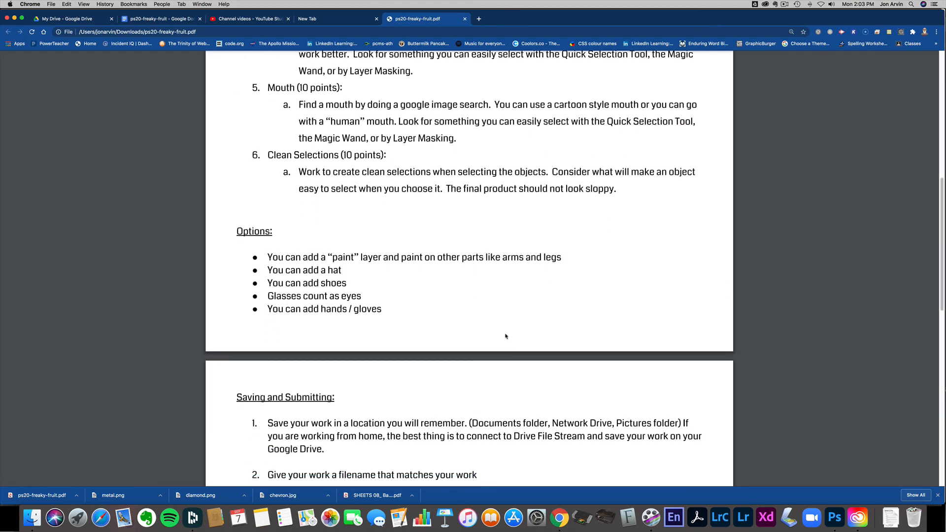